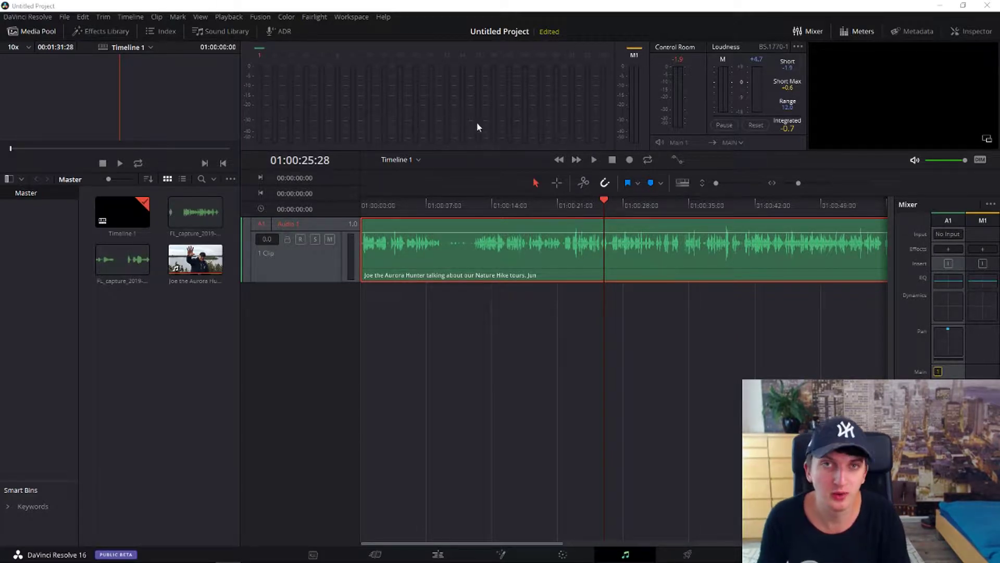
# - Bring up the Windows taskbar over the Fairlight page, then dismiss it again
pyautogui.press('super')
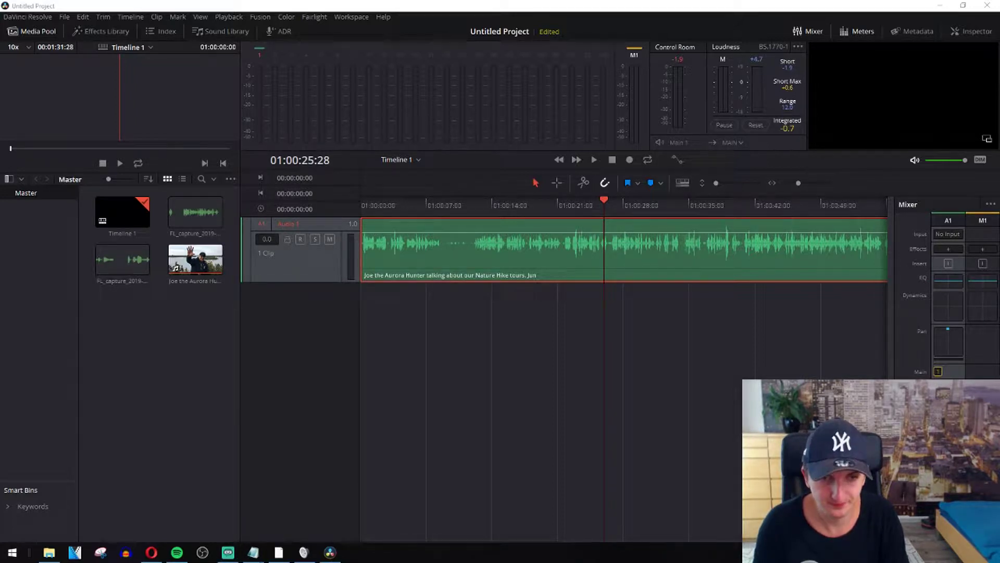
pyautogui.press('super')
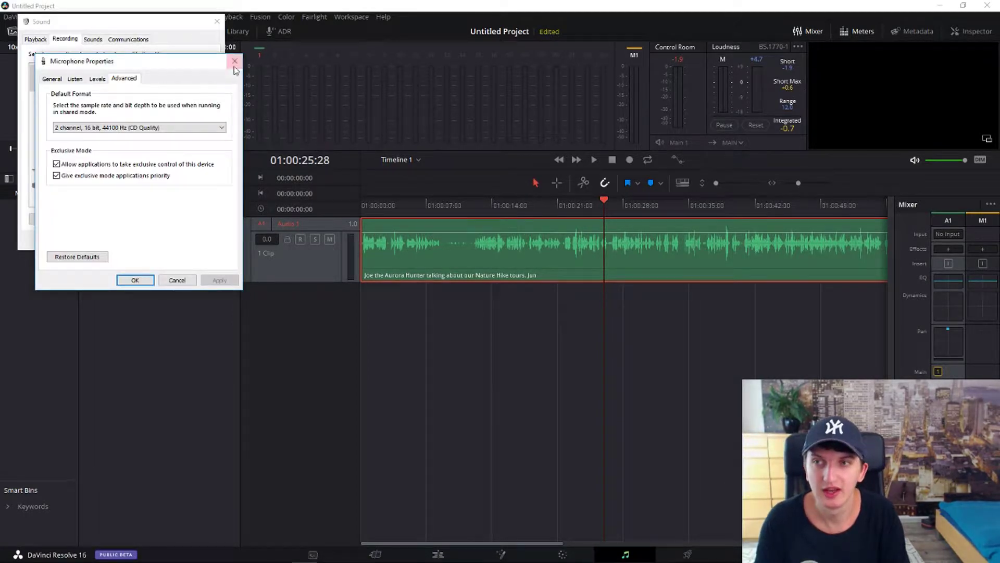
# - Close the microphone properties window and move the Sound window higher on screen
pyautogui.click(233, 31)
pyautogui.moveTo(150, 35)
pyautogui.mouseDown()
pyautogui.moveTo(186, 34)
pyautogui.moveTo(658, 199)
pyautogui.mouseUp()
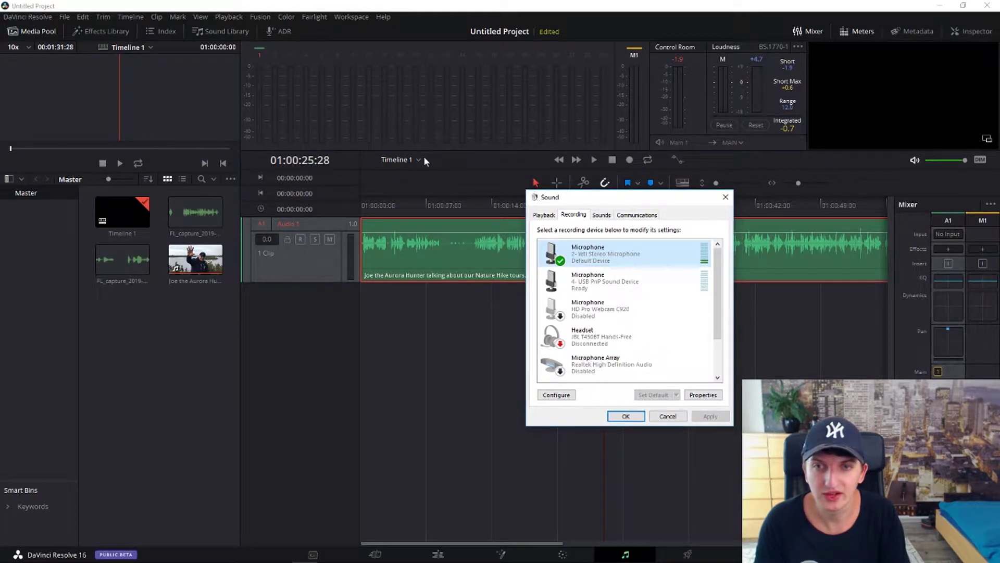
pyautogui.moveTo(573, 196); pyautogui.dragTo(374, 116)
pyautogui.scroll(-1, 422, 219)
pyautogui.scroll(1, 422, 219)
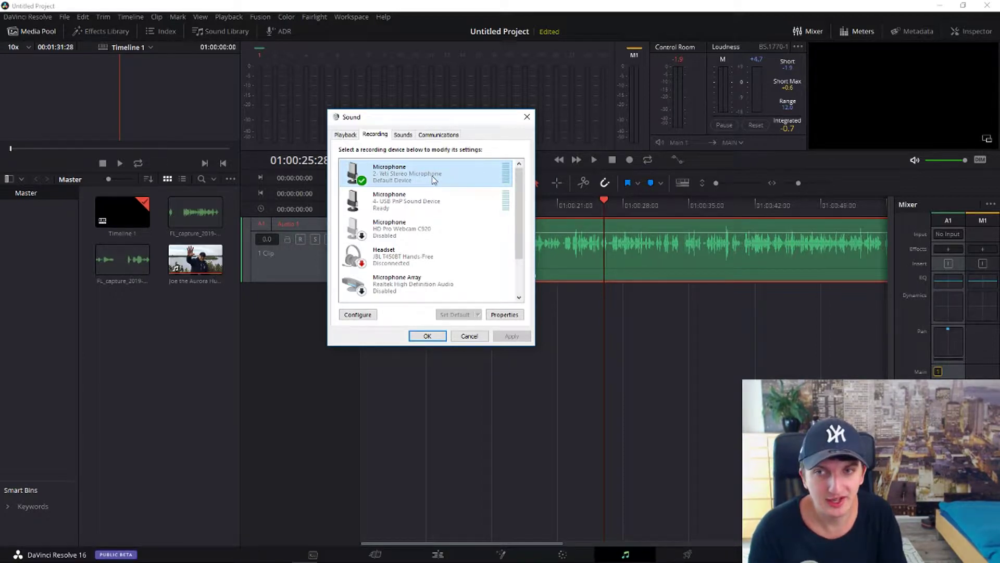
# - Set the Yeti Stereo Microphone's format to 2 channel, 16 bit, 48000 Hz (DVD Quality) and apply it
pyautogui.doubleClick(434, 179)
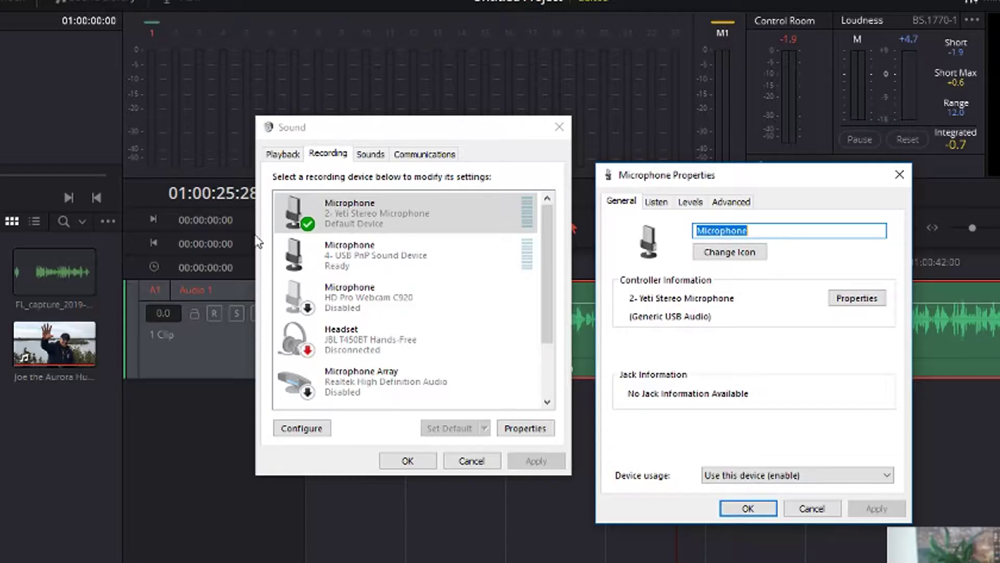
pyautogui.click(733, 202)
pyautogui.click(673, 277)
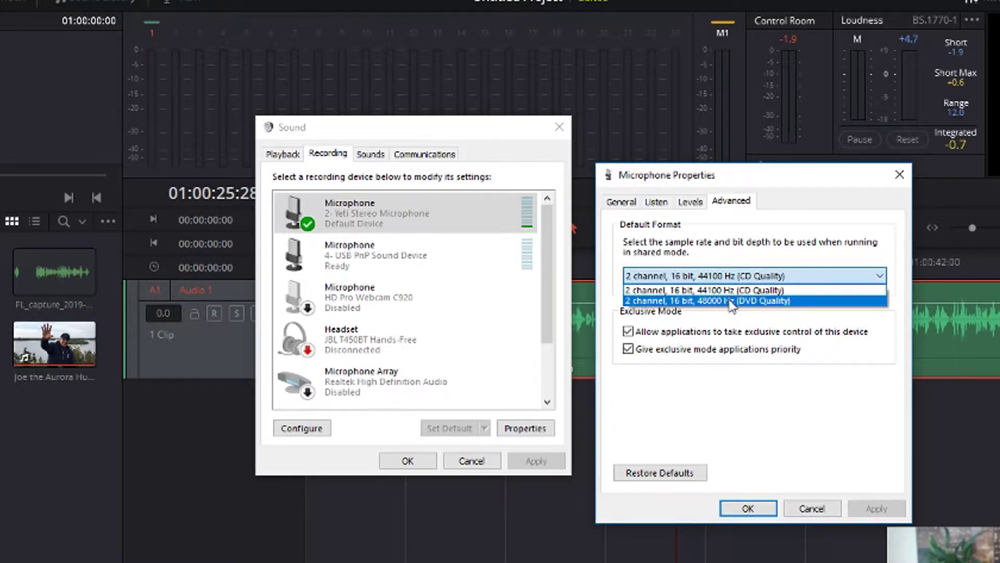
pyautogui.click(733, 301)
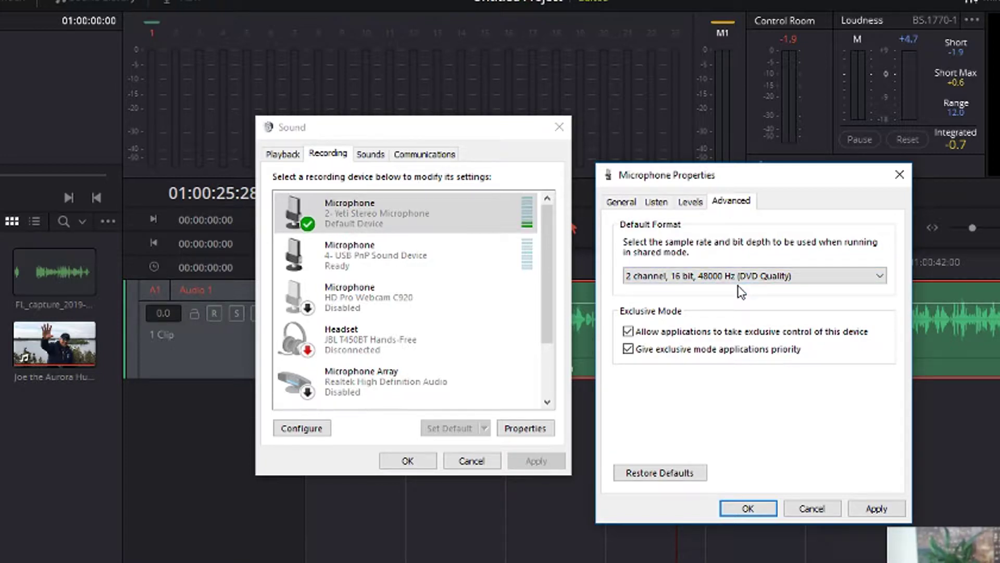
pyautogui.click(762, 277)
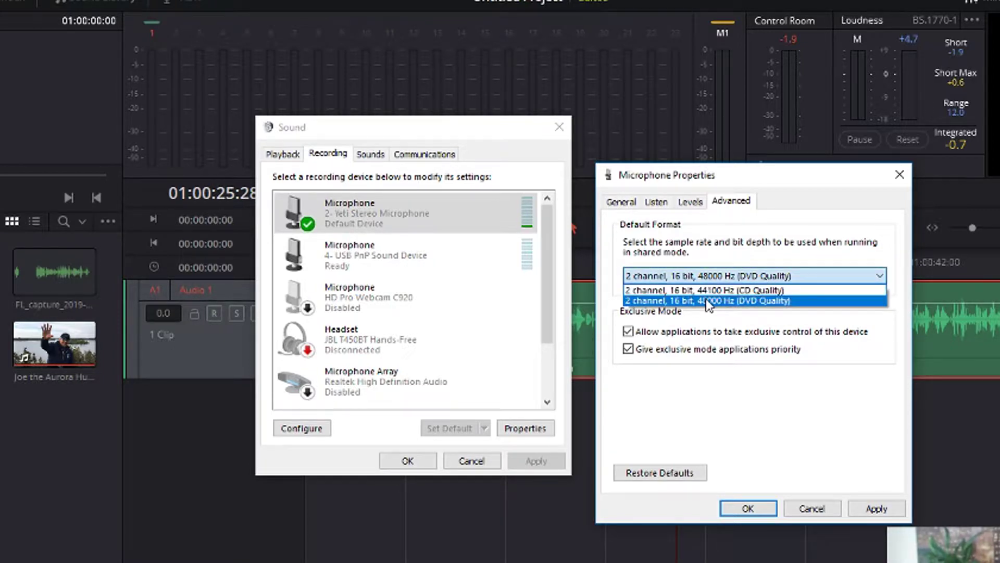
pyautogui.click(723, 302)
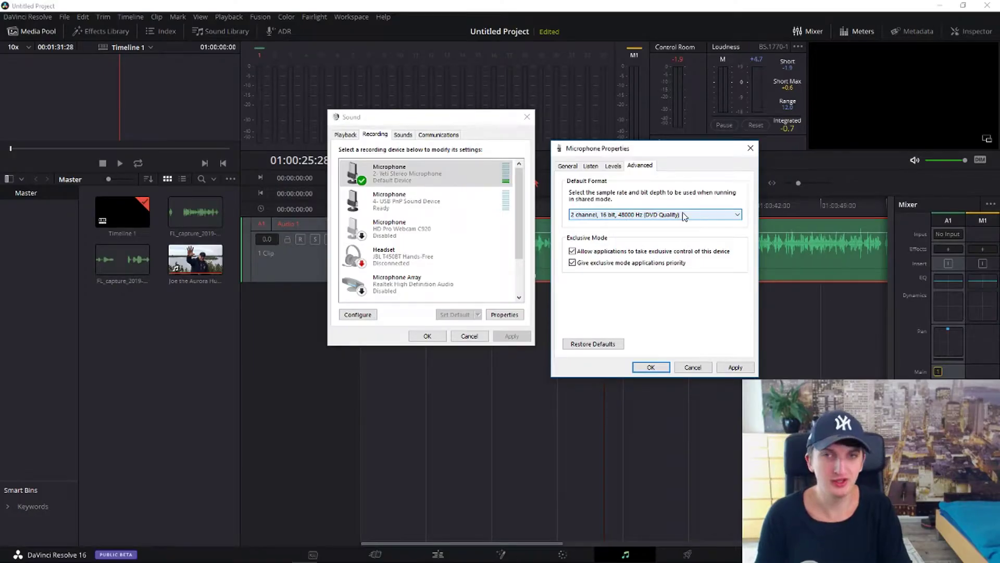
pyautogui.click(735, 367)
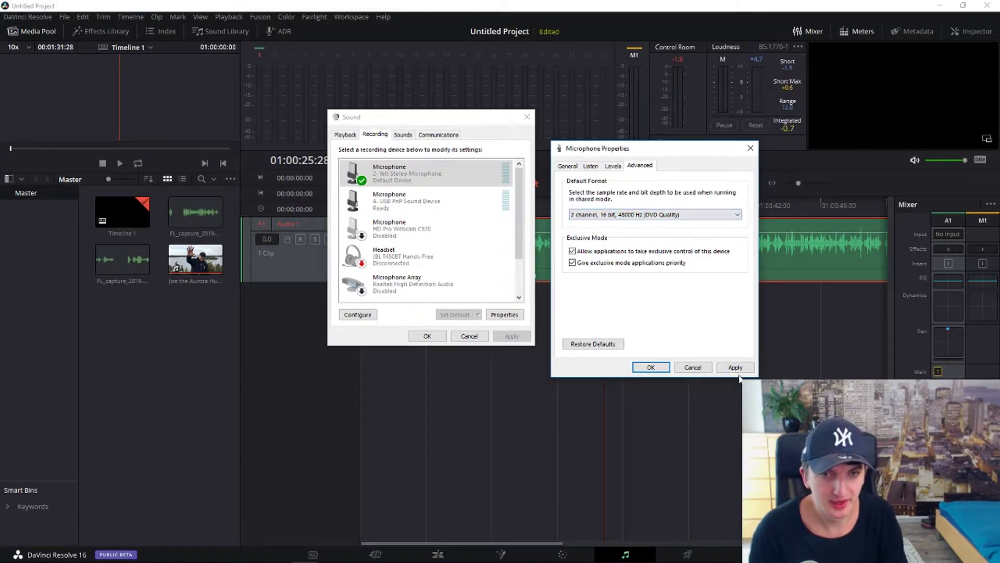
pyautogui.click(651, 367)
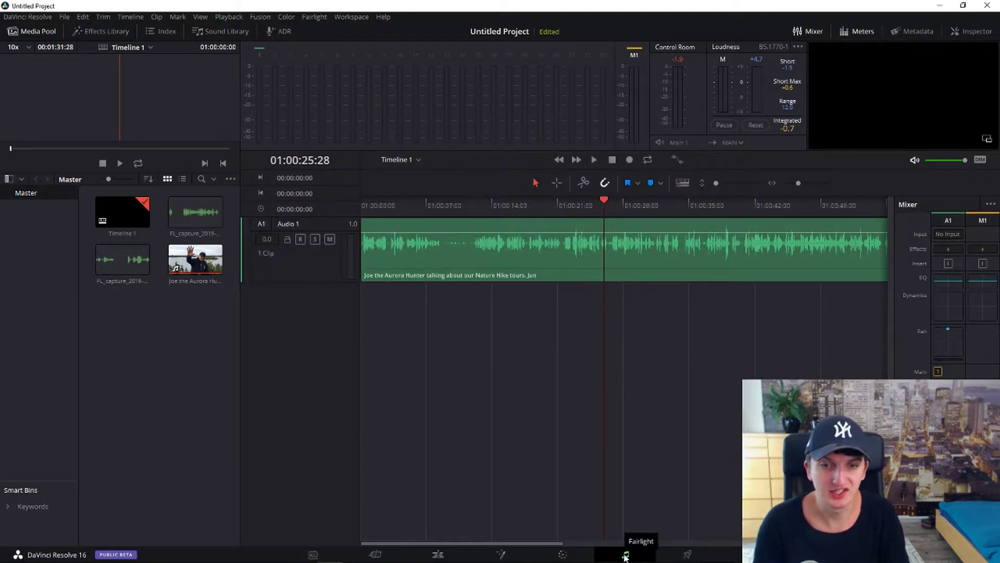
# - Add a stereo Audio 2 track, lower the Audio 1 clip's volume, and open A2's input options
pyautogui.rightClick(312, 318)
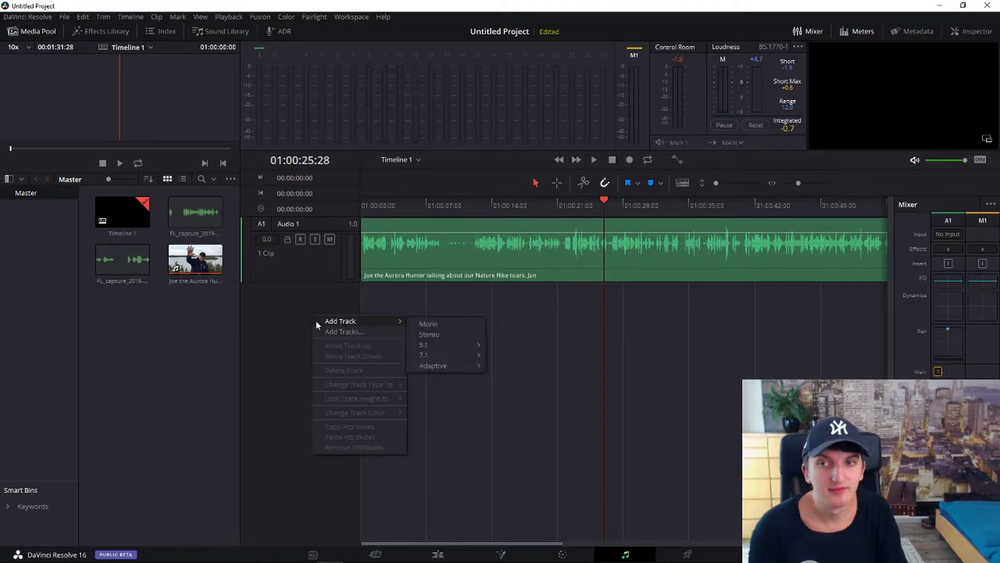
pyautogui.rightClick(289, 317)
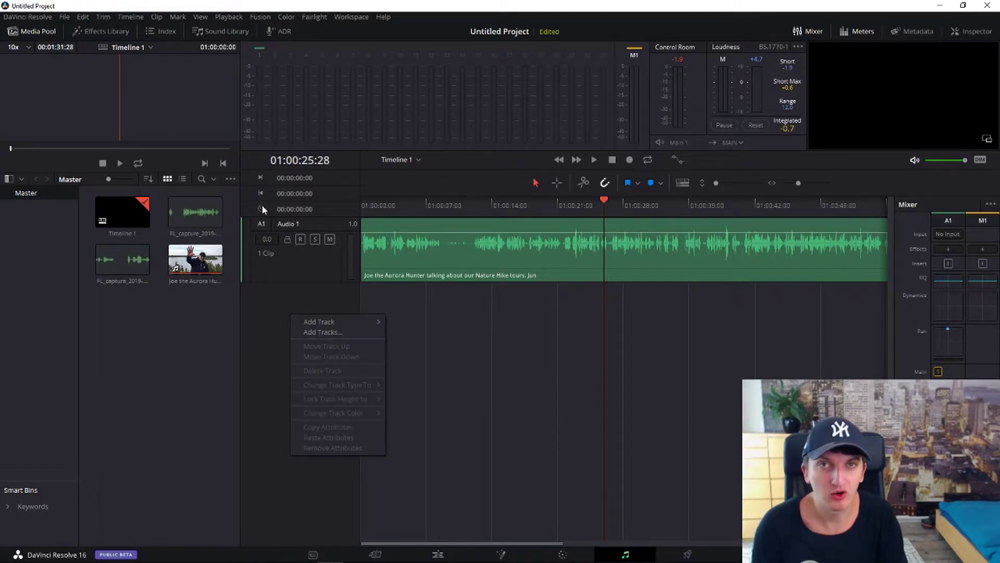
pyautogui.moveTo(319, 321)
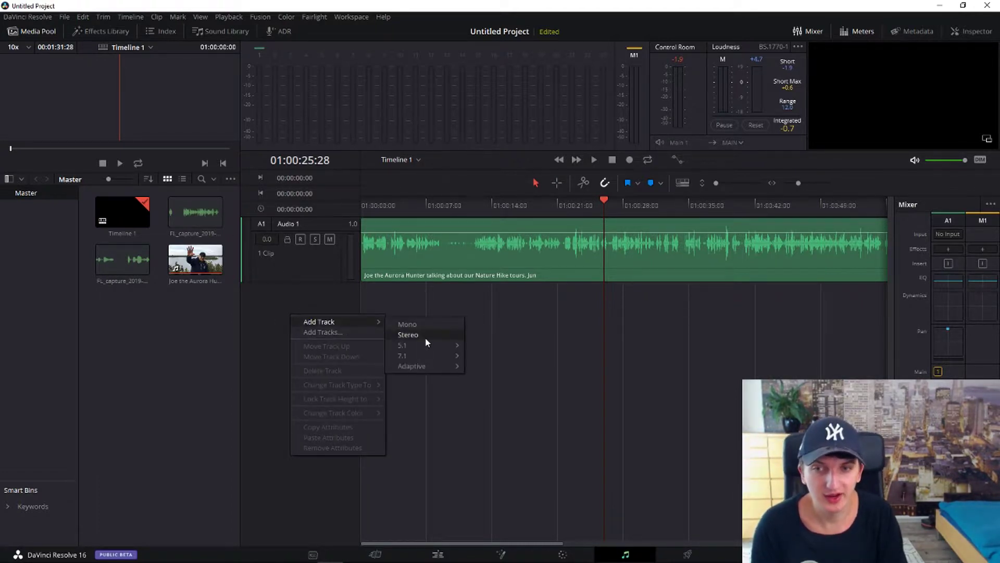
pyautogui.click(414, 336)
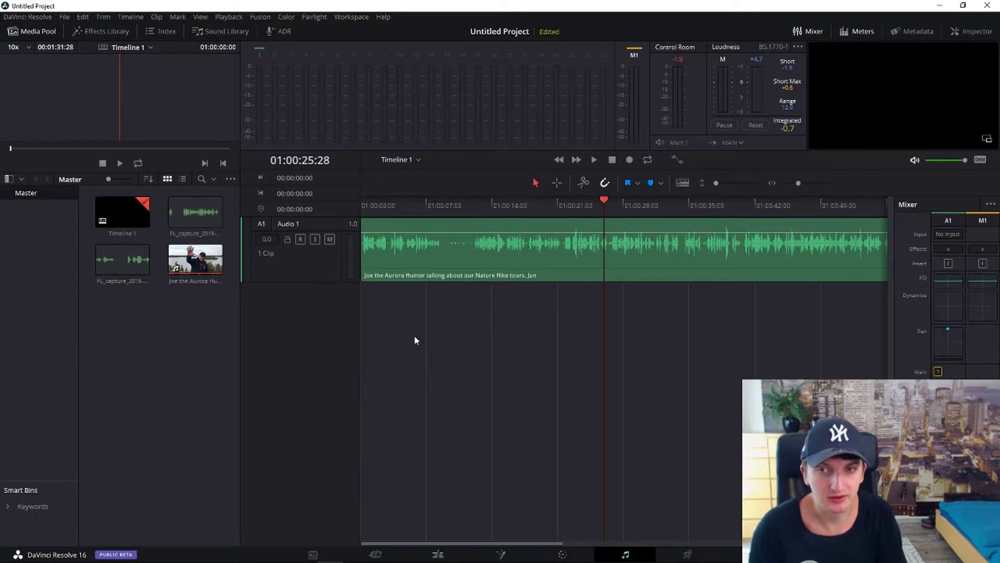
pyautogui.moveTo(442, 251); pyautogui.dragTo(441, 265)
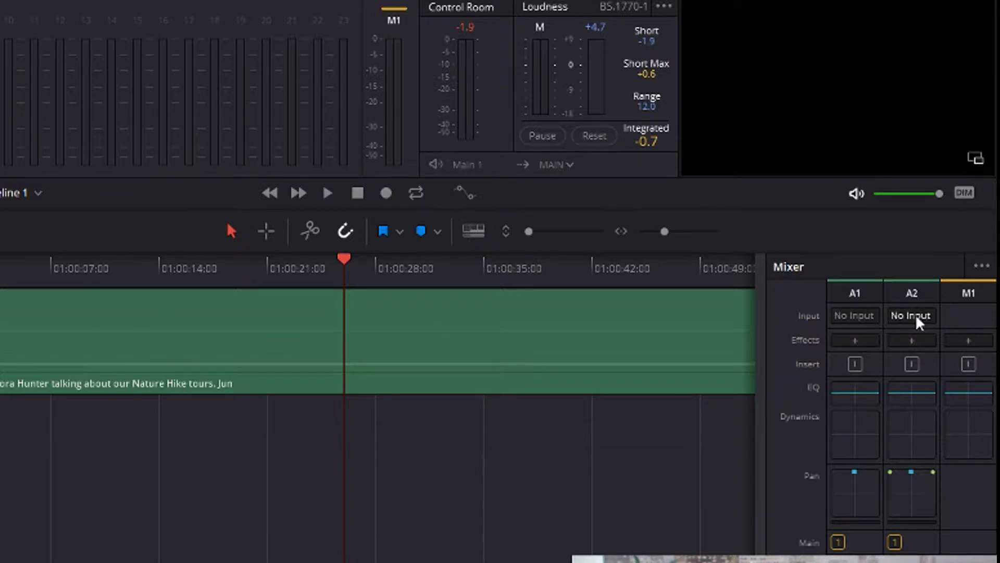
pyautogui.click(921, 322)
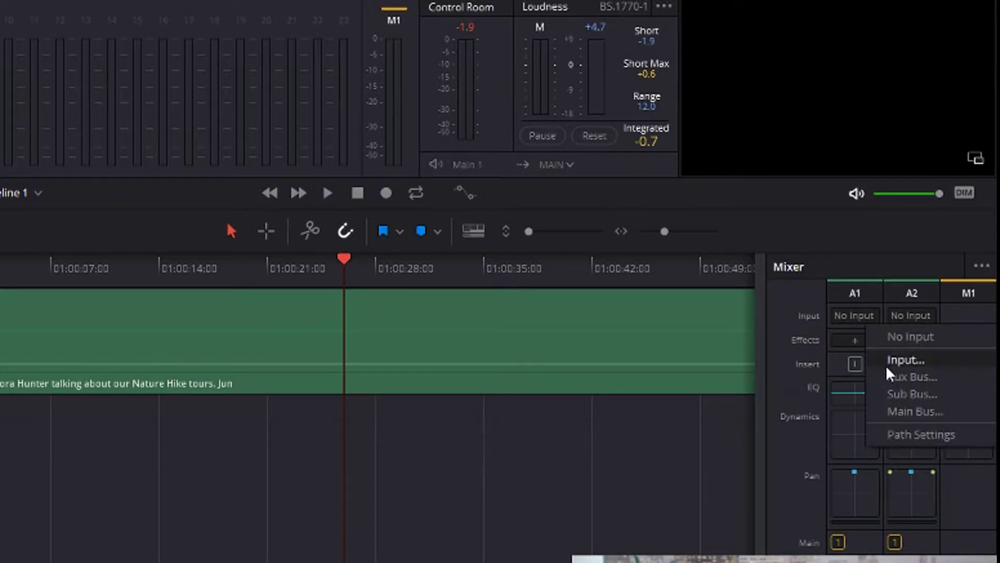
# - Patch microphone source 2 into Audio 2-L and 2-R, then close the patch window
pyautogui.click(905, 361)
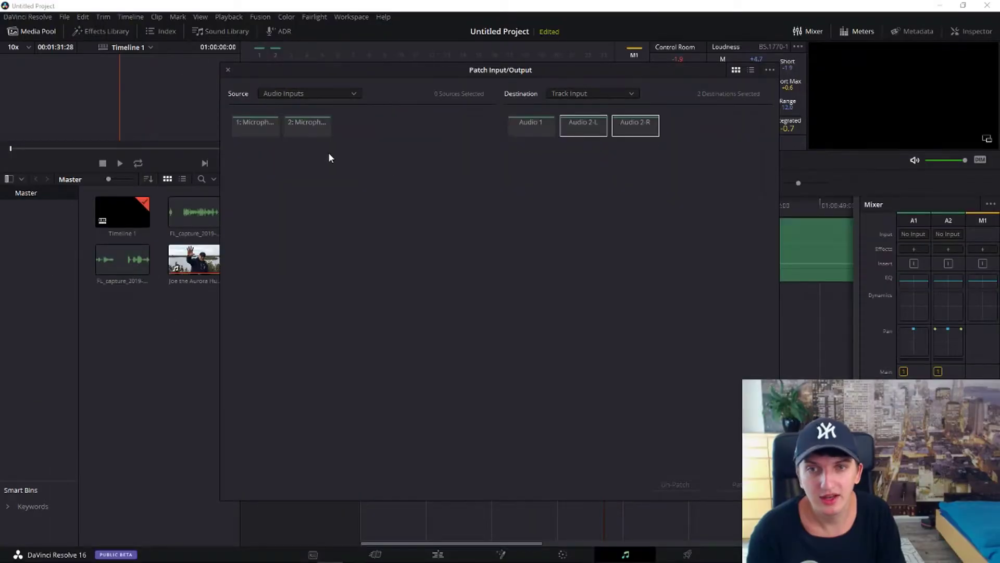
pyautogui.click(314, 122)
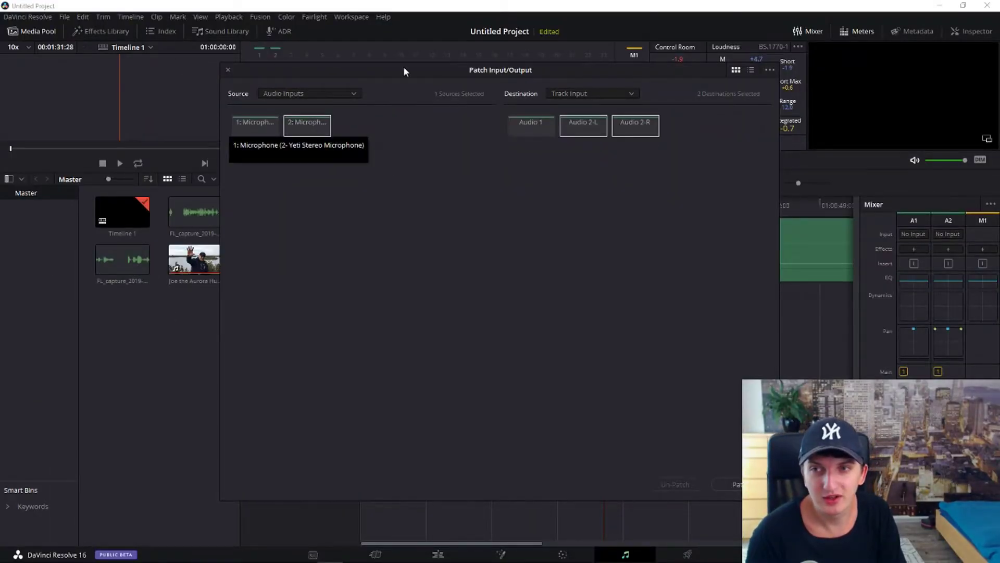
pyautogui.click(319, 125)
pyautogui.click(295, 128)
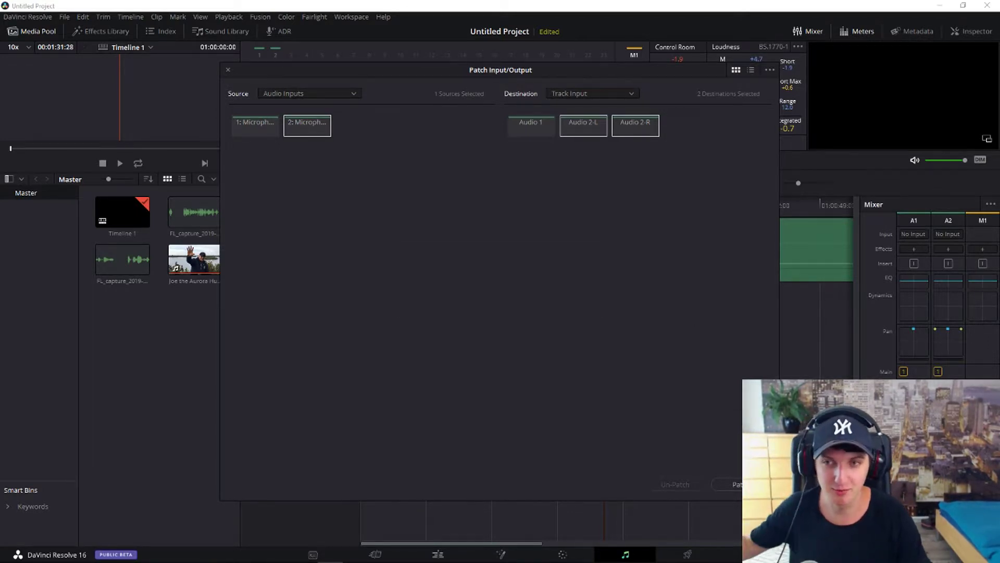
pyautogui.click(737, 484)
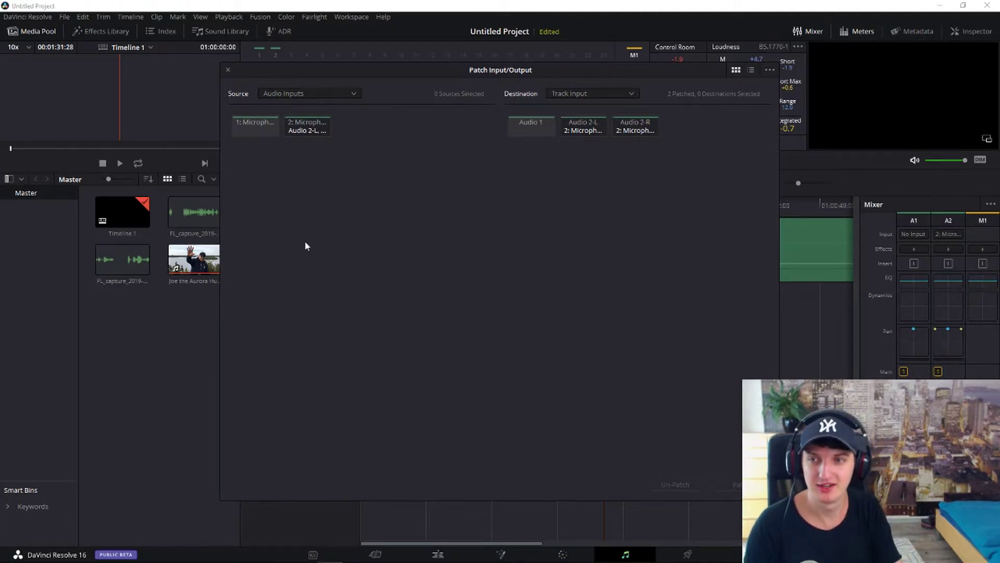
pyautogui.click(226, 71)
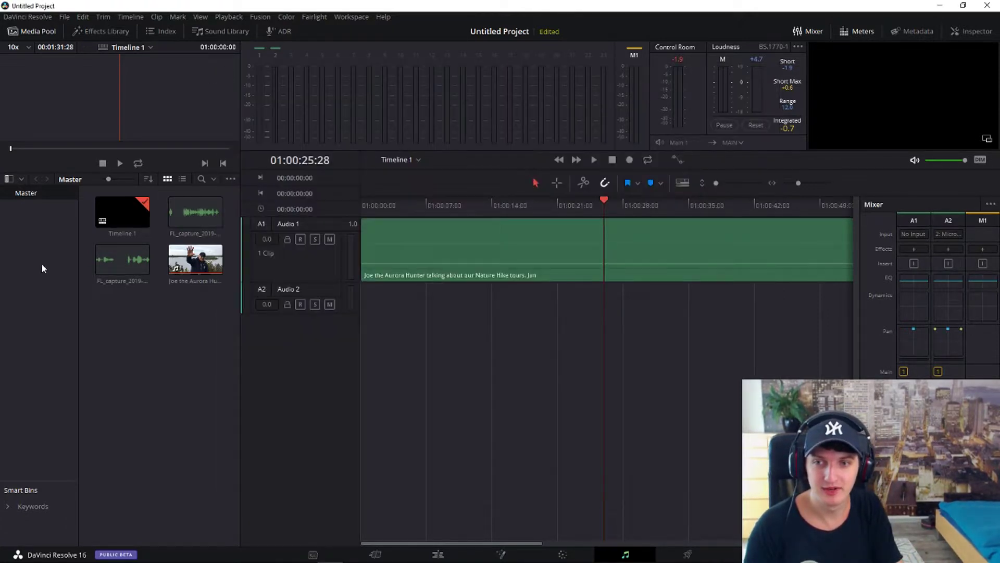
# - Arm Audio 2, record a voice clip from the microphone, then disarm the track
pyautogui.click(301, 304)
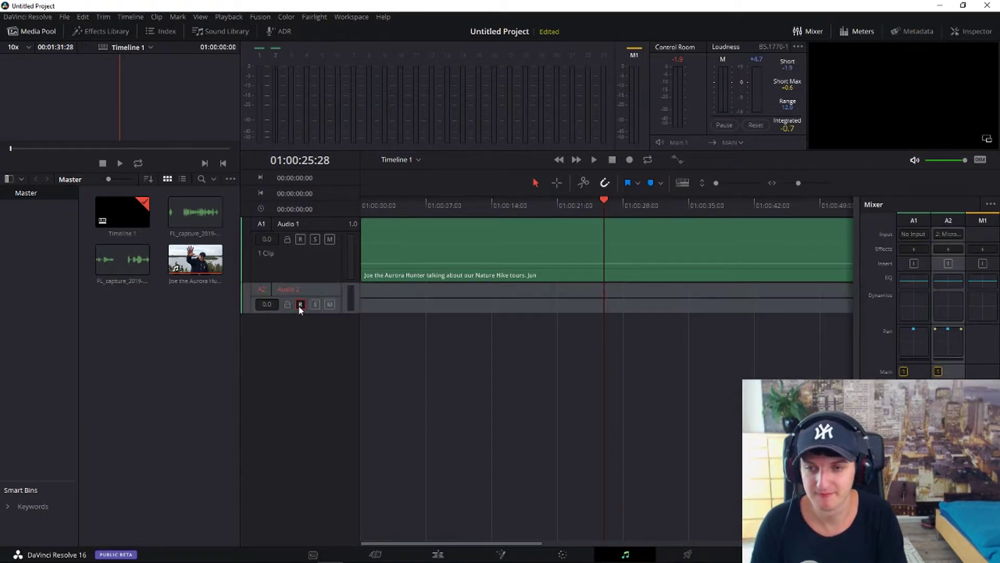
pyautogui.click(630, 160)
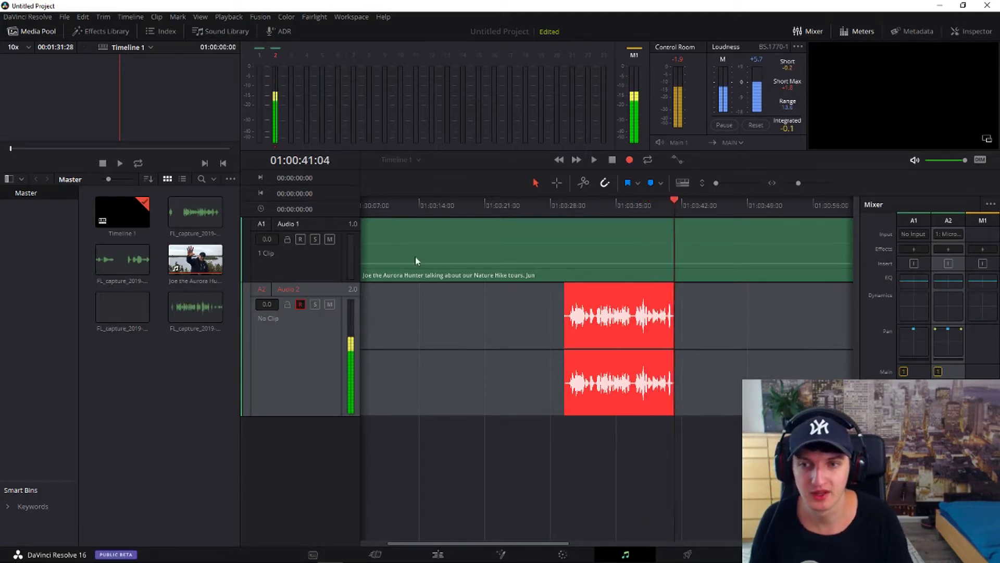
pyautogui.click(302, 307)
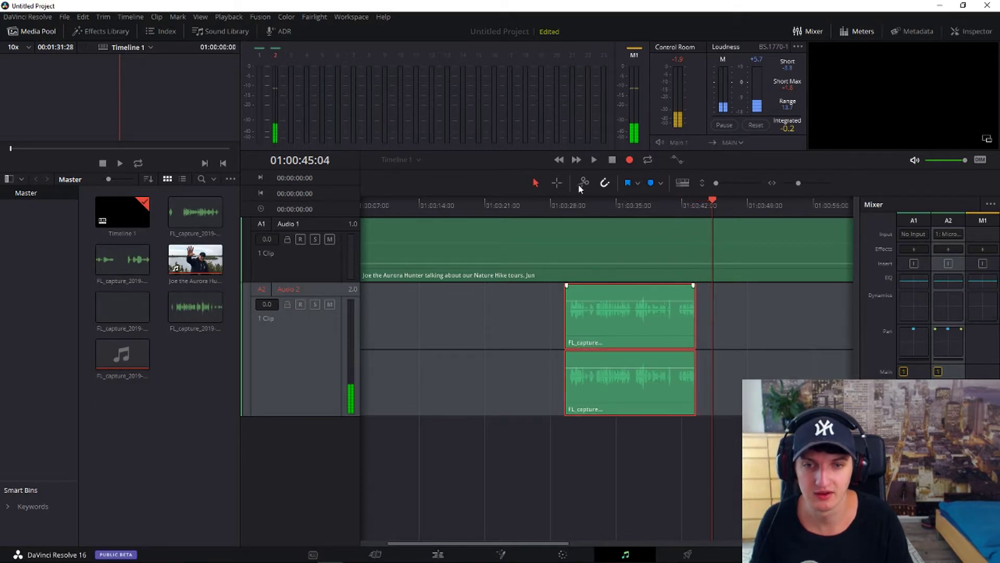
# - Play back the new voice clip from just before its start, then select both its channels
pyautogui.click(576, 206)
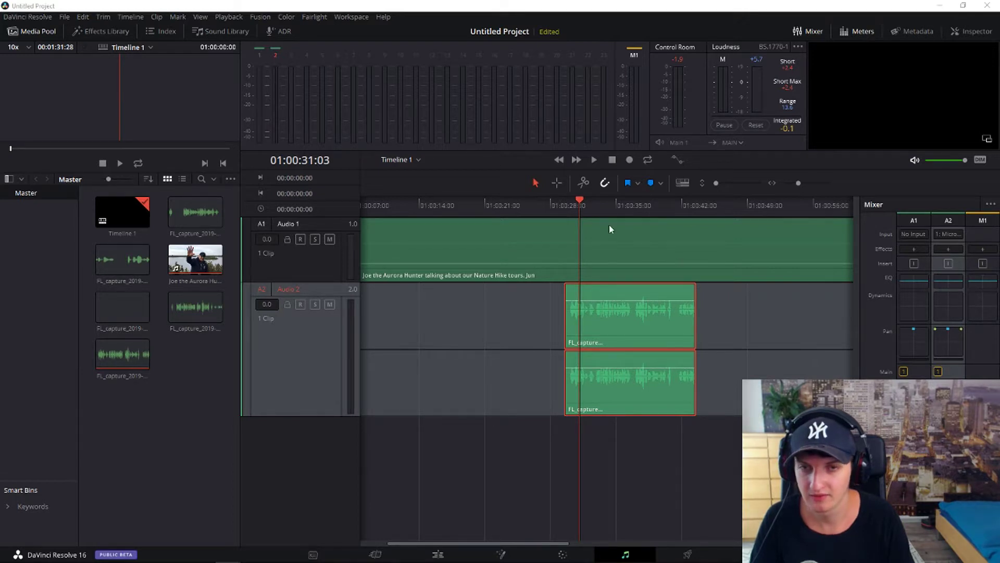
pyautogui.click(566, 205)
pyautogui.press('space')
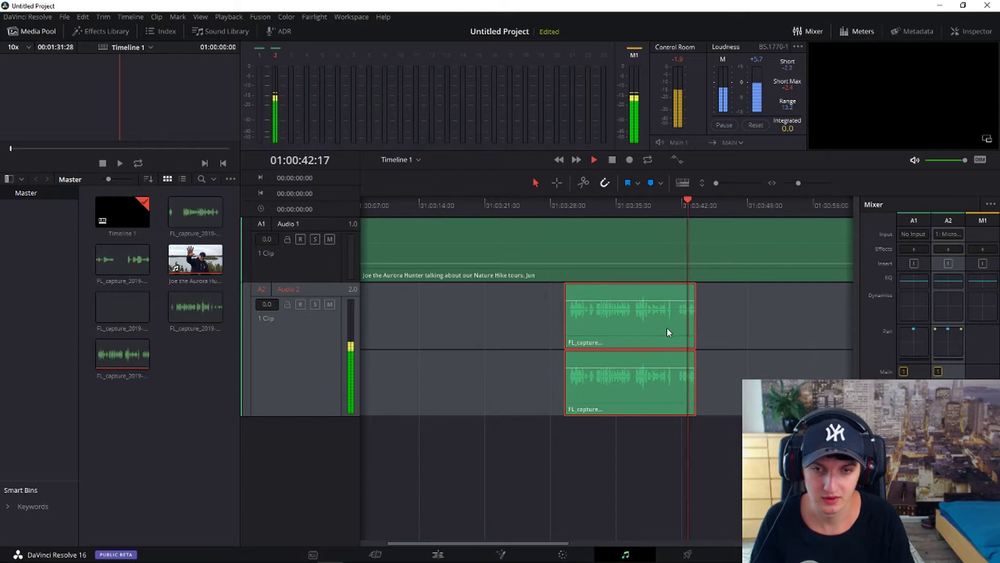
pyautogui.press('space')
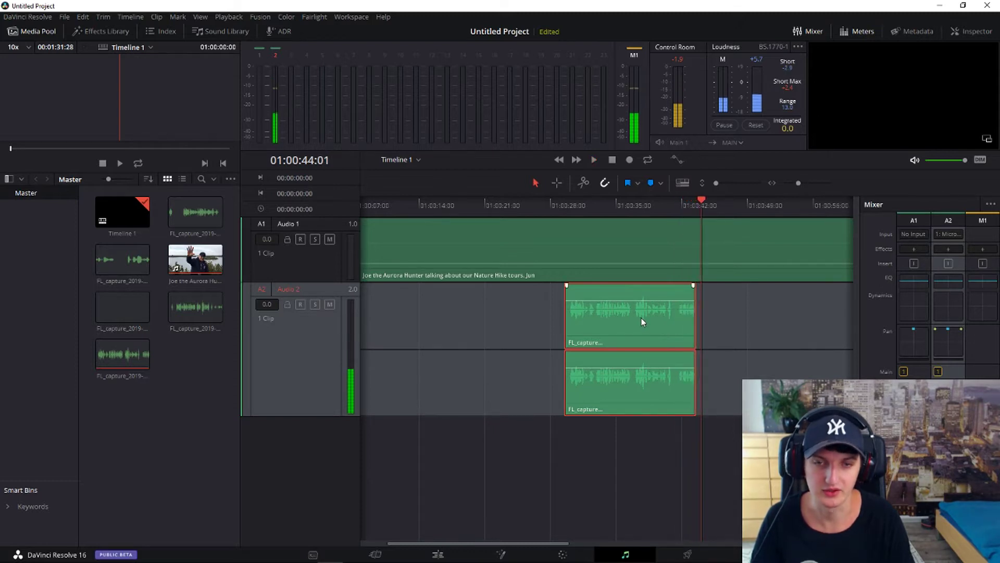
pyautogui.click(118, 480)
pyautogui.click(659, 302)
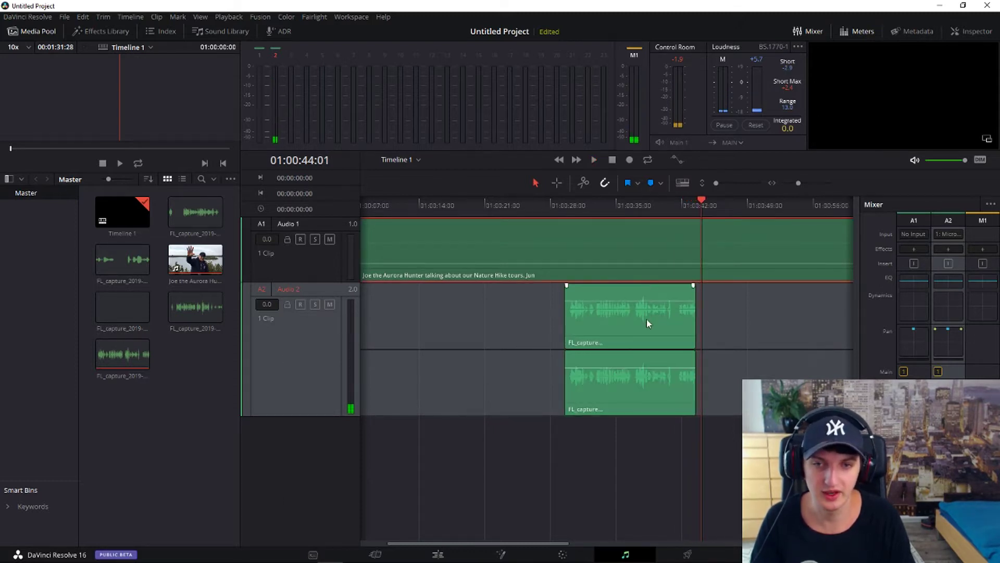
pyautogui.click(646, 318)
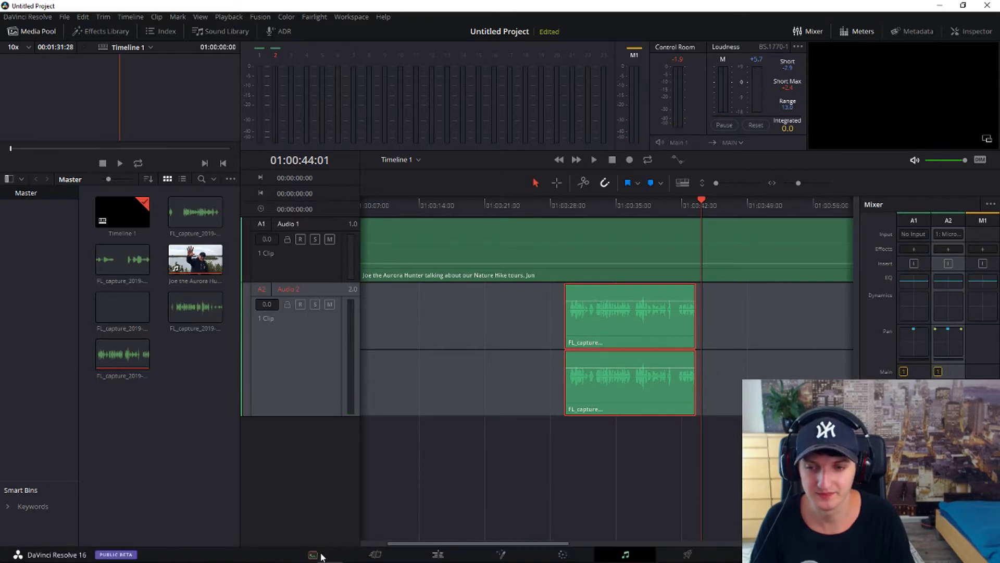
# - On the Edit page, move the voice clip onto Audio 1 after the long clip and select it
pyautogui.click(437, 554)
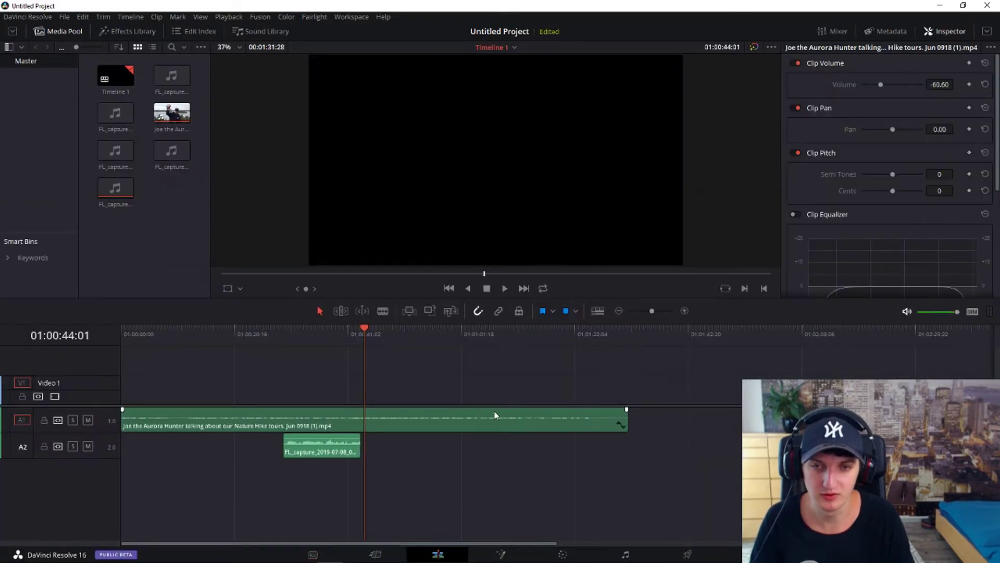
pyautogui.moveTo(310, 452); pyautogui.dragTo(719, 423)
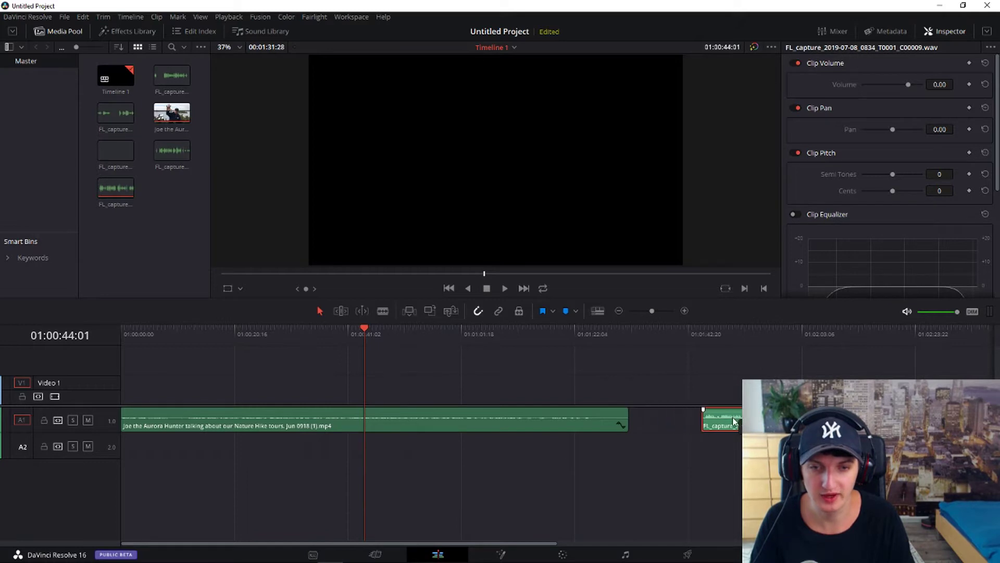
pyautogui.click(712, 333)
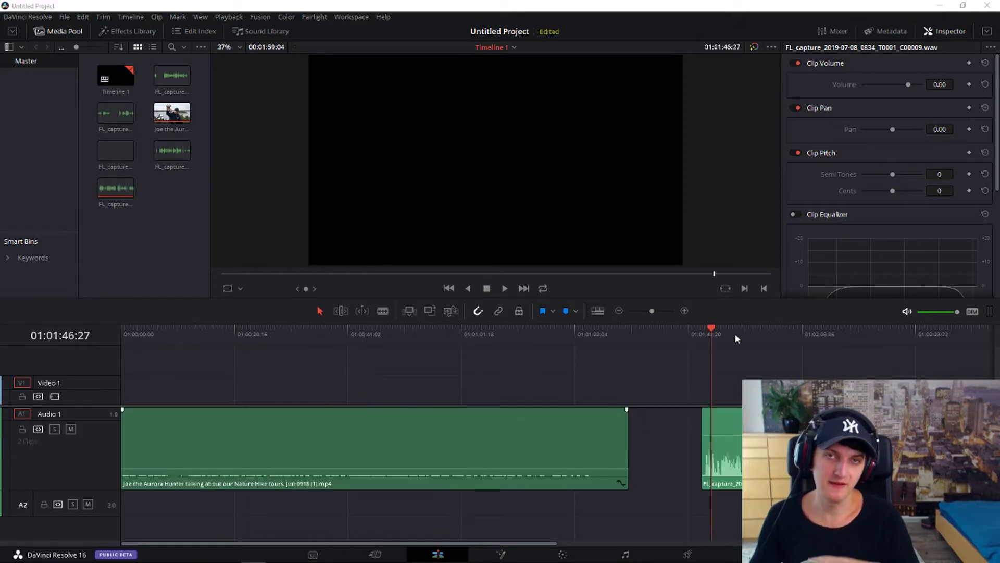
pyautogui.click(723, 446)
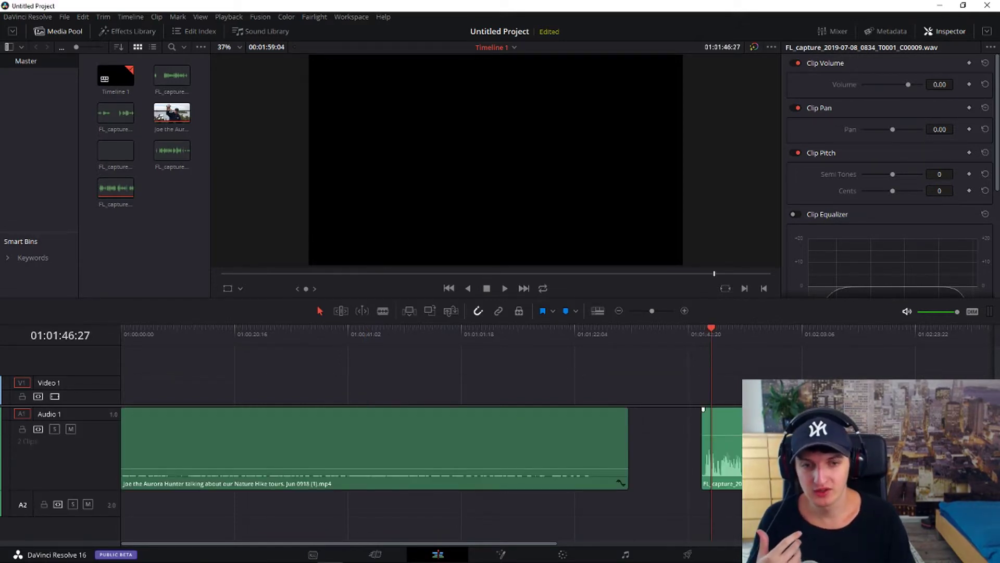
# - Drag Noise Reduction from the Effects Library onto the voice clip
pyautogui.click(119, 36)
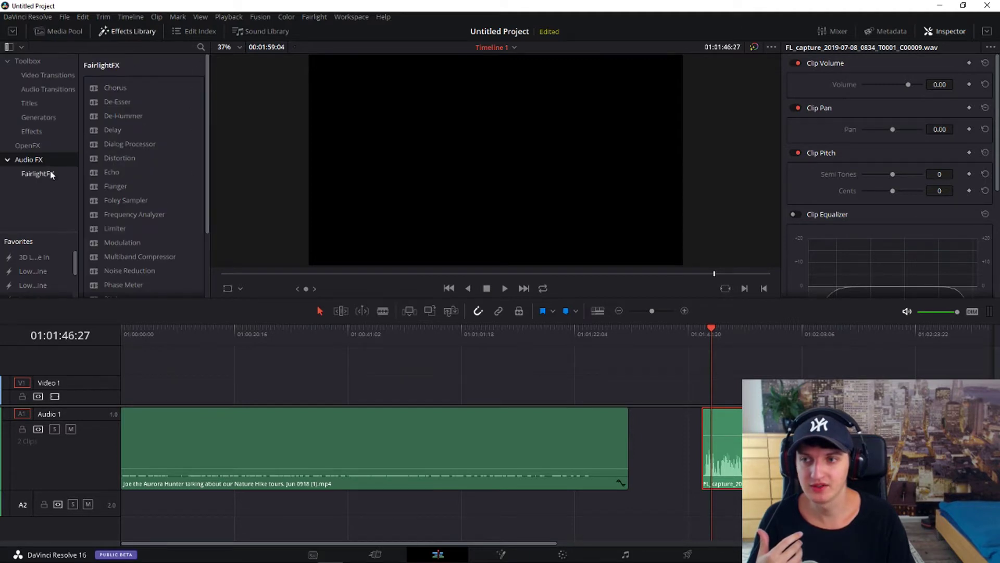
pyautogui.scroll(-3, 125, 180)
pyautogui.click(126, 199)
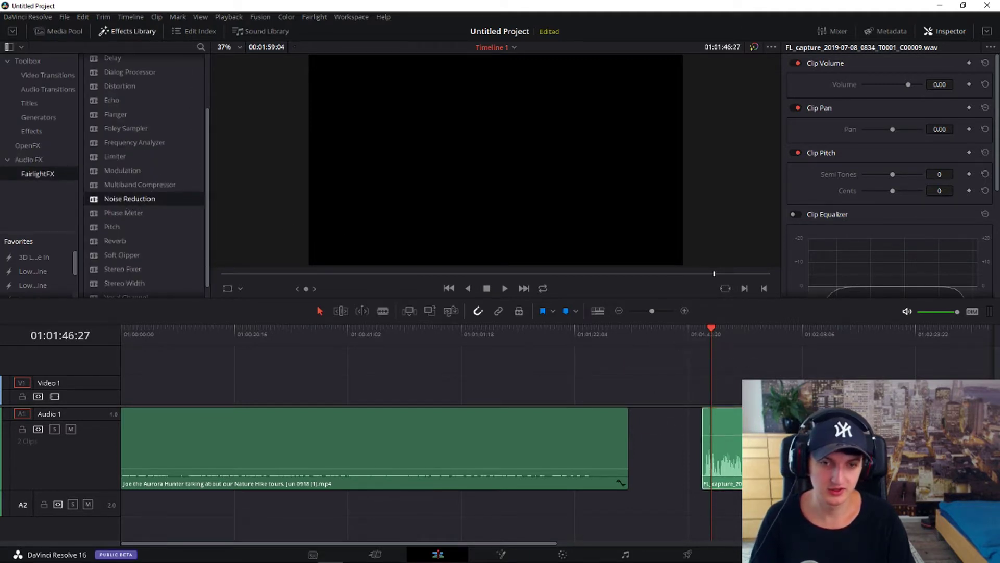
pyautogui.moveTo(672, 317); pyautogui.dragTo(719, 438)
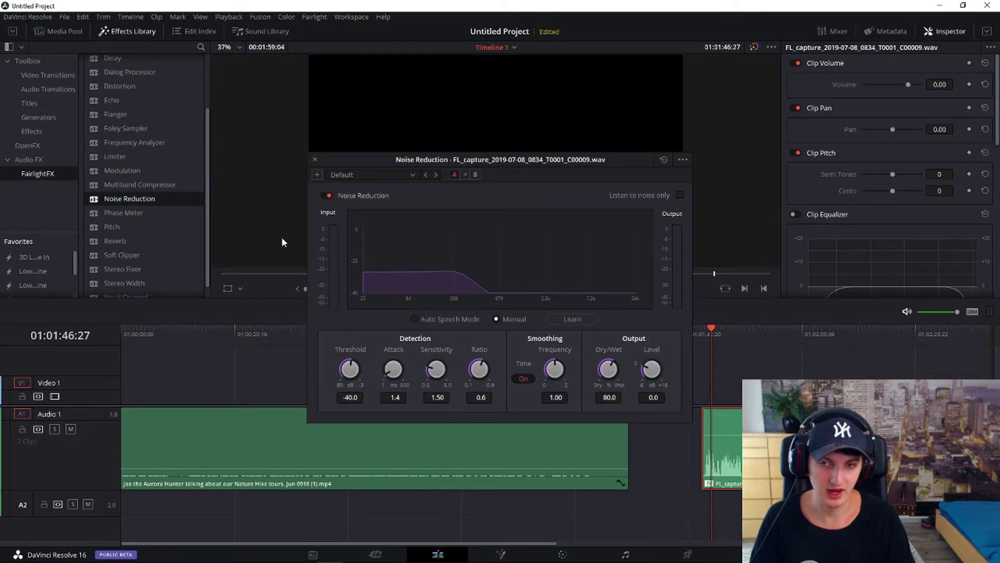
# - Learn the background noise during playback, switch to Auto Speech Mode, and enable Noise Reduction
pyautogui.moveTo(409, 159); pyautogui.dragTo(228, 143)
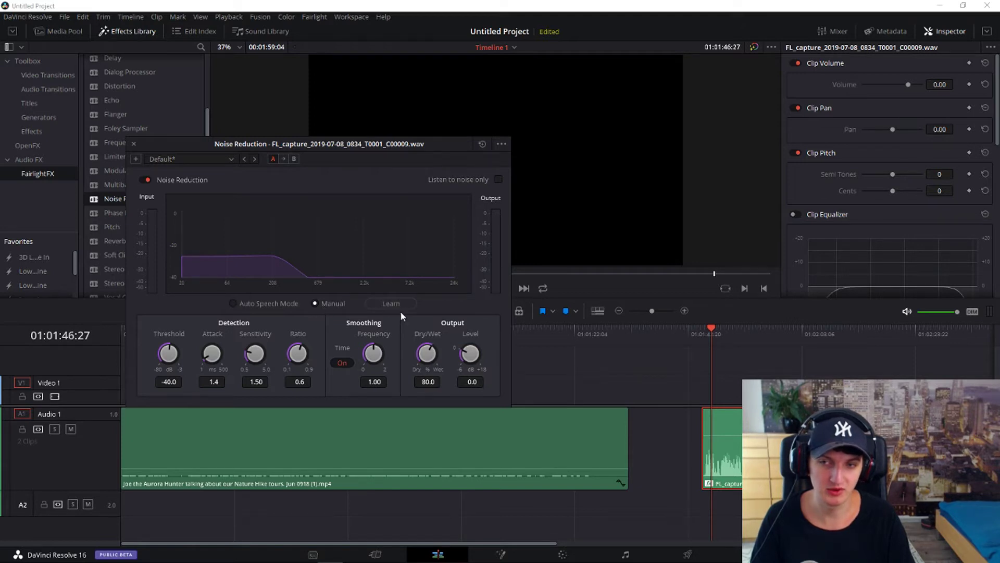
pyautogui.click(383, 303)
pyautogui.press('space')
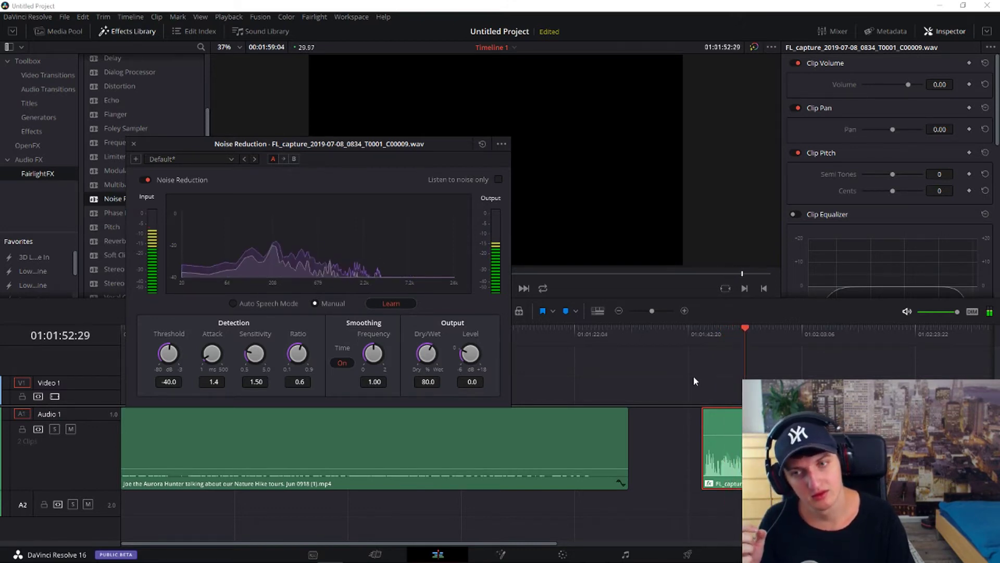
pyautogui.click(251, 302)
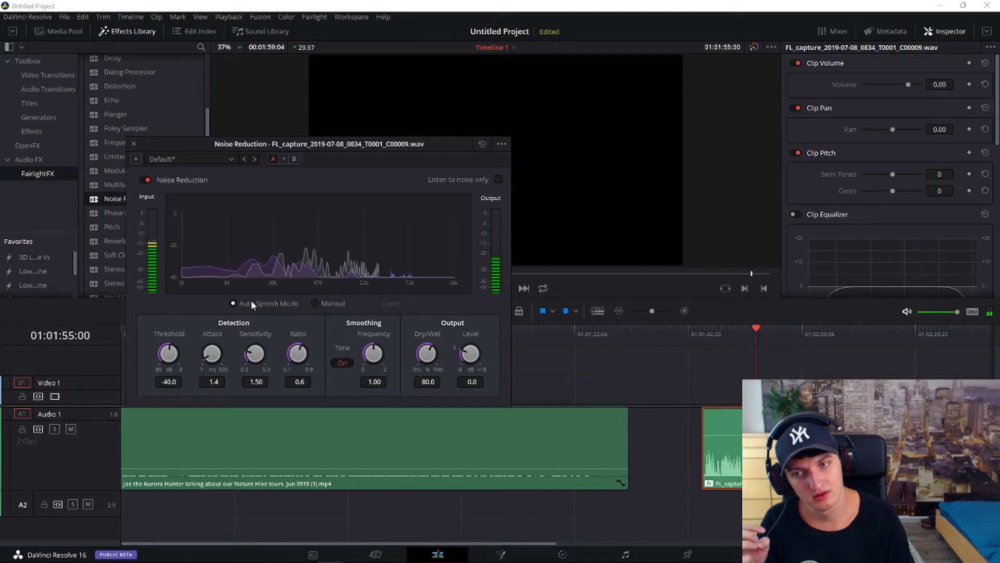
pyautogui.click(142, 181)
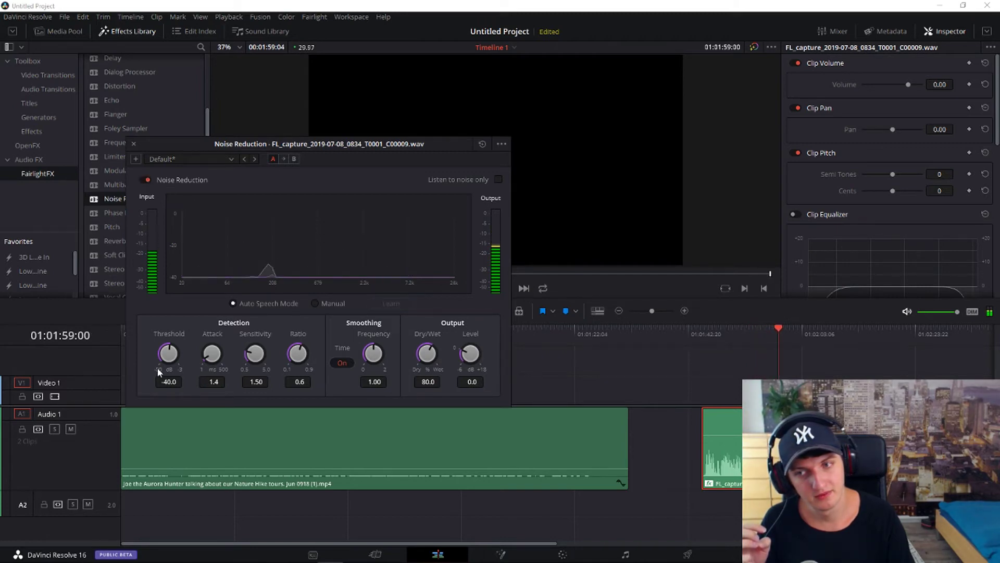